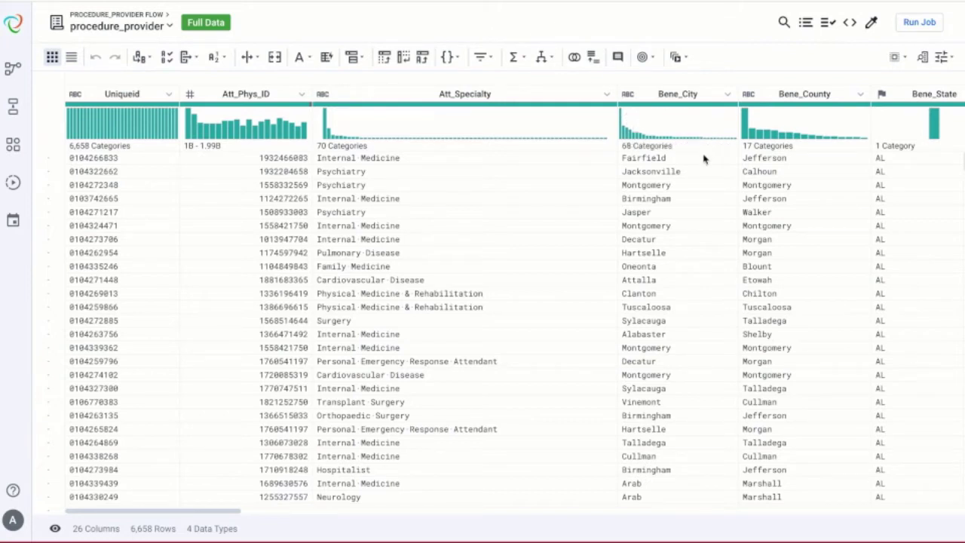
Open the suggested data quality rules and select Uniqueid Unique, Att_Phys_ID Valid as Integer, and Att_Phys_ID Implies Att_Specialty
click(827, 24)
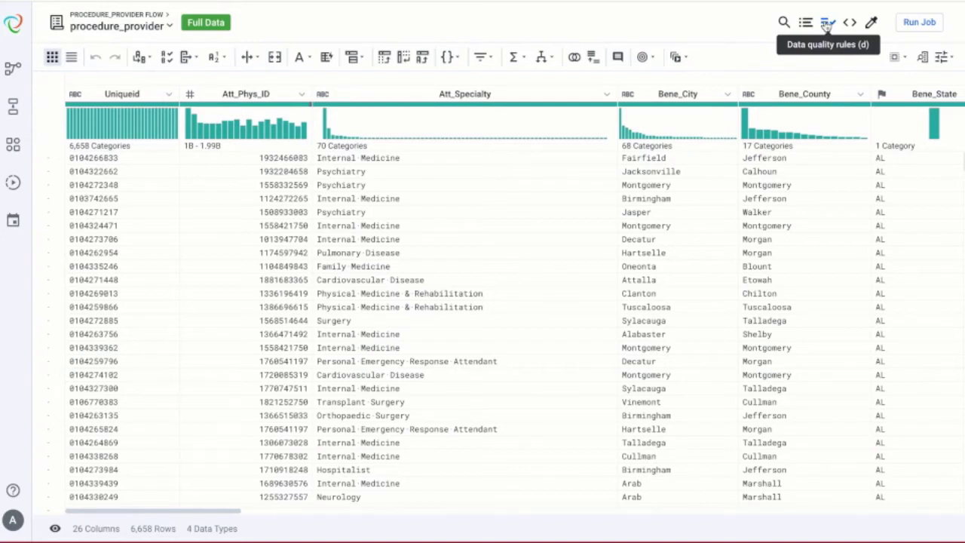
click(827, 24)
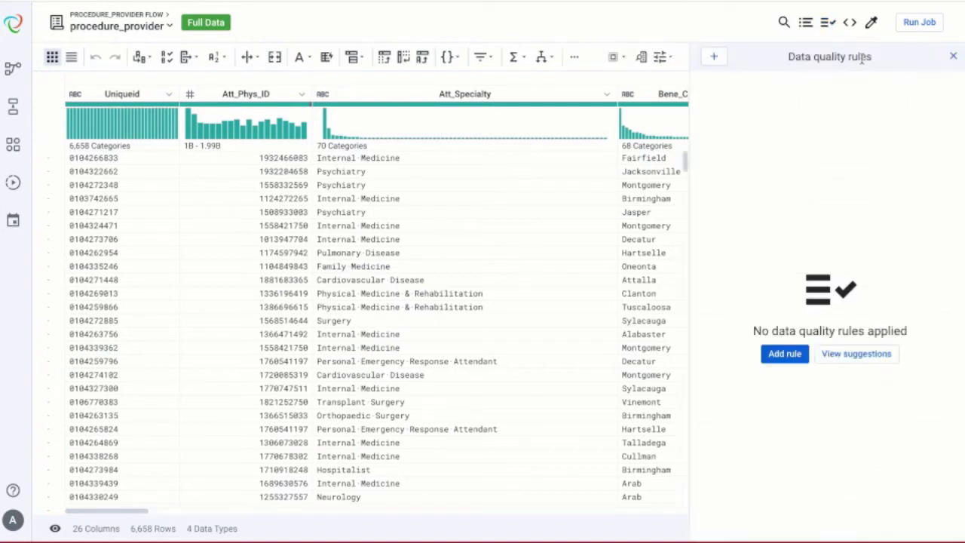
click(867, 355)
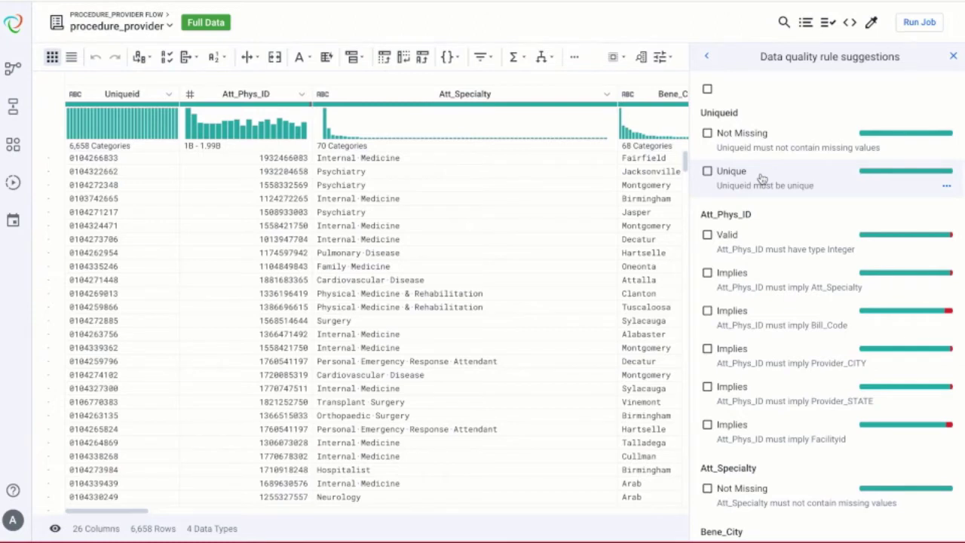
click(707, 172)
scroll(784, 194, down, 1)
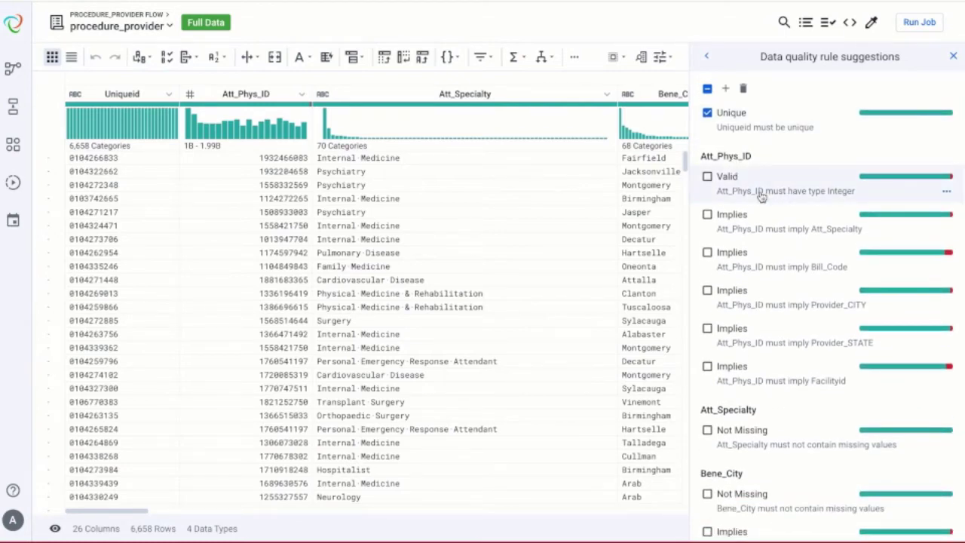
click(707, 178)
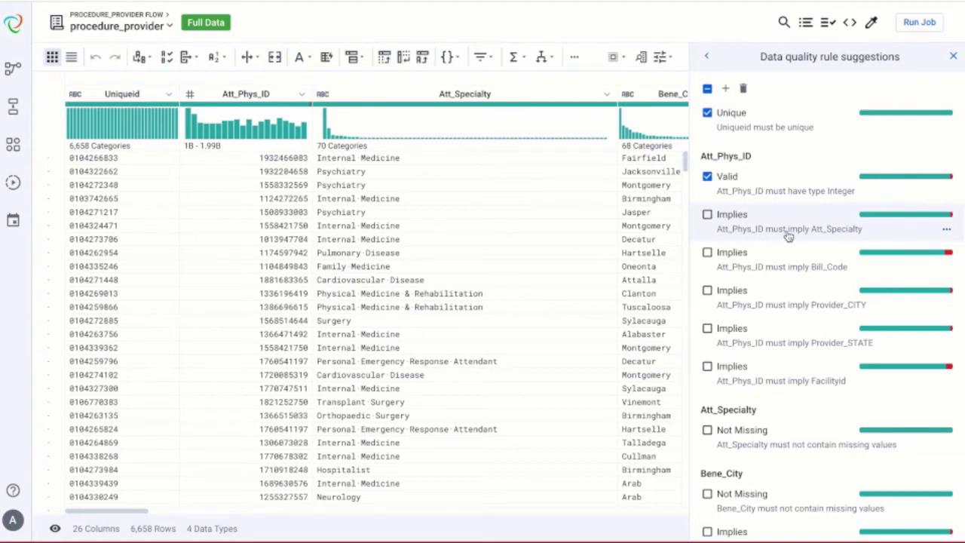
click(709, 216)
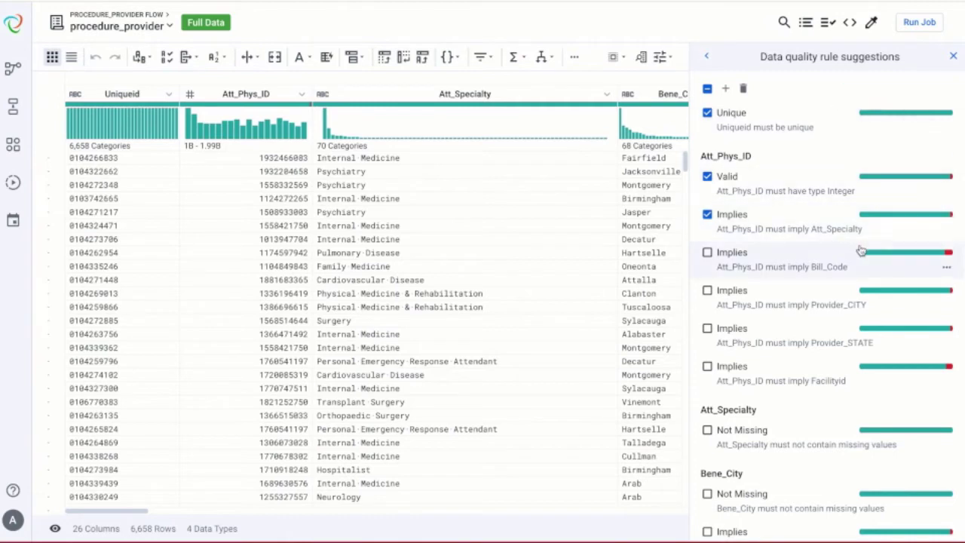
Preview only the failing values of the suggested Att_Phys_ID Implies Att_Specialty rule, and clear the rule preview
mouse_move(895, 219)
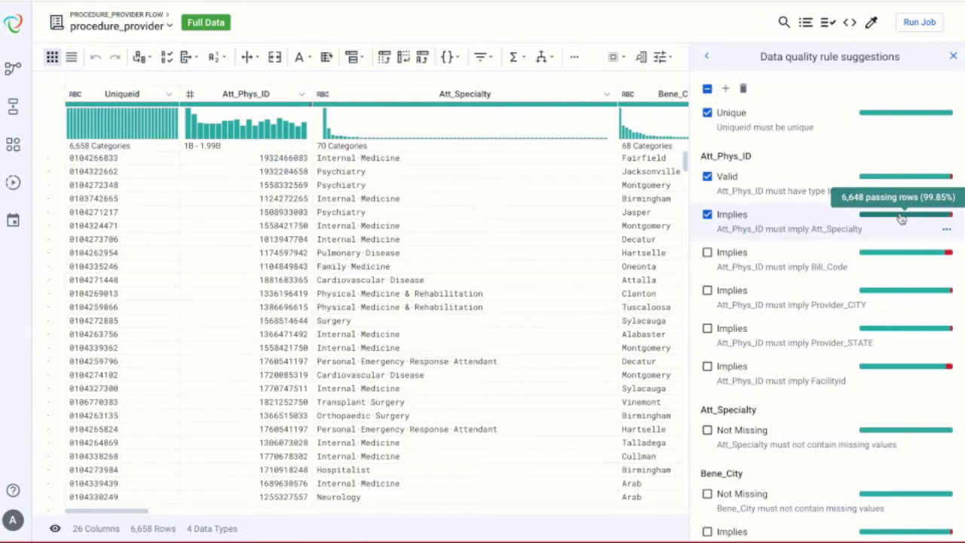
mouse_move(951, 216)
click(948, 233)
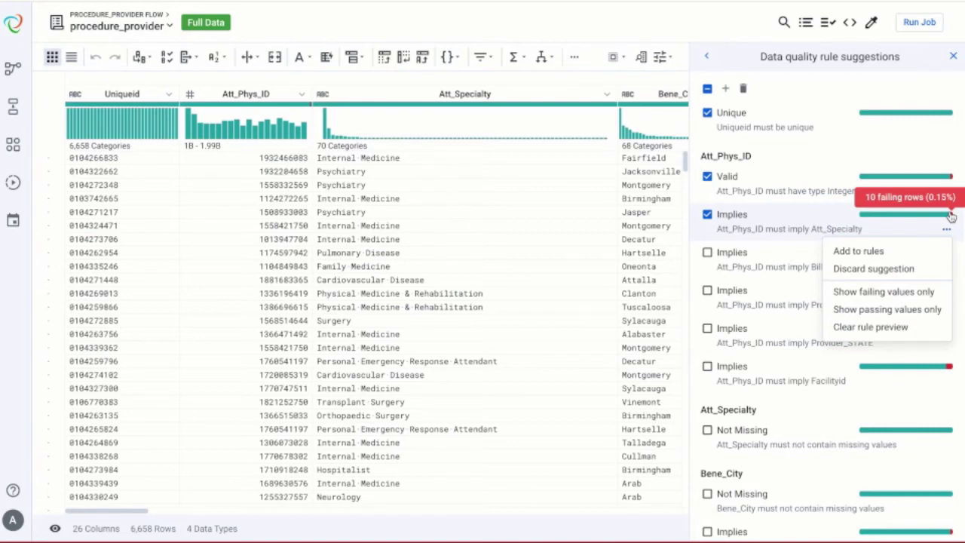
click(907, 292)
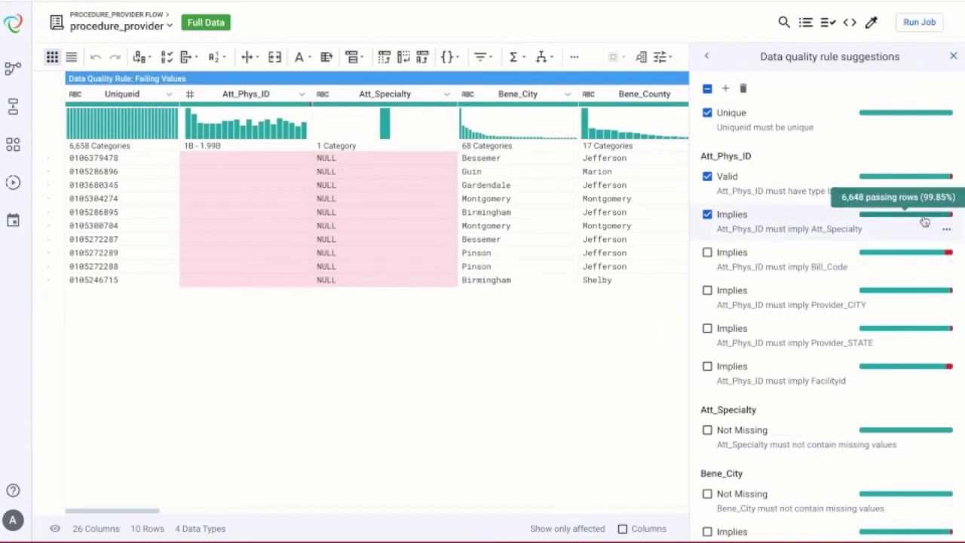
click(948, 233)
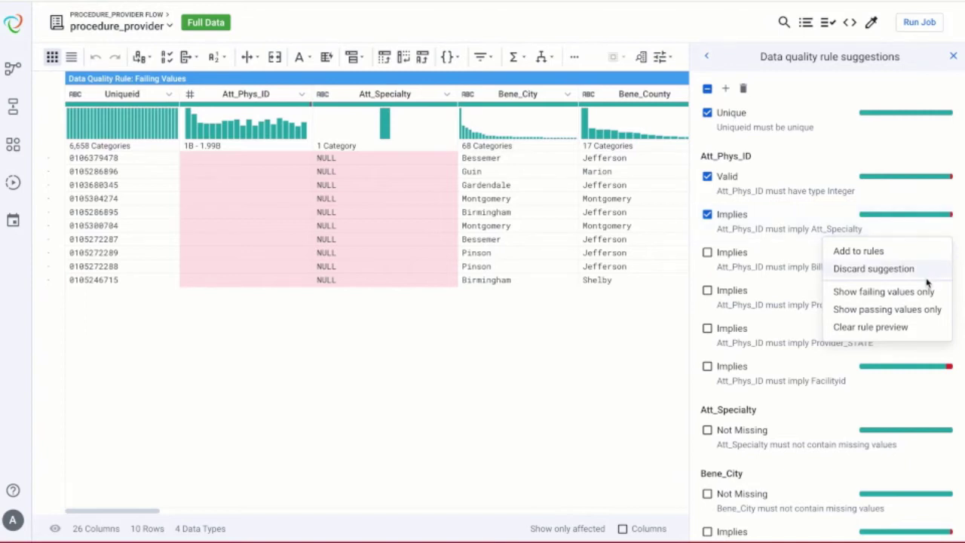
click(918, 330)
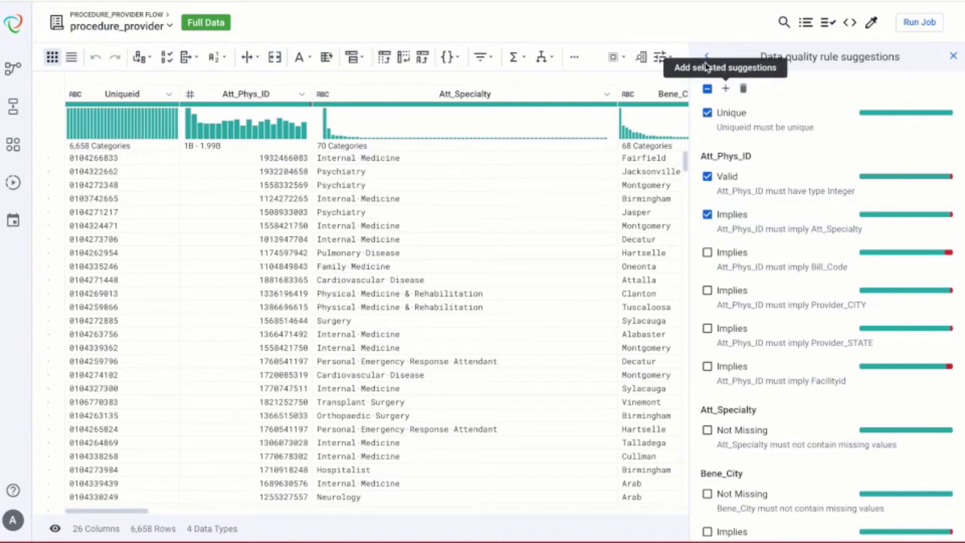
Add the selected suggestions to the data quality rules and return to the rule list
click(725, 89)
click(702, 59)
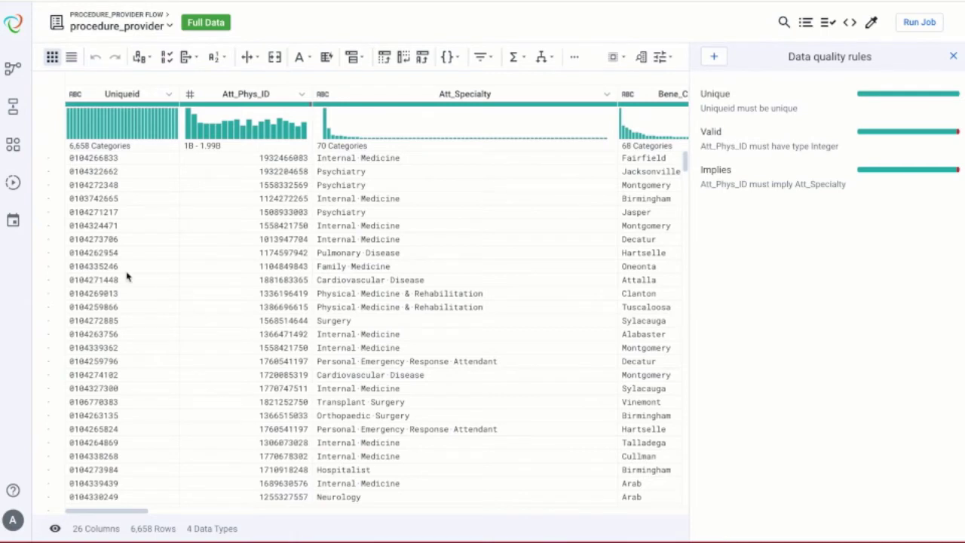
Review the available data quality rule types and the date columns, and start a new Less Than rule
scroll(128, 276, right, 5)
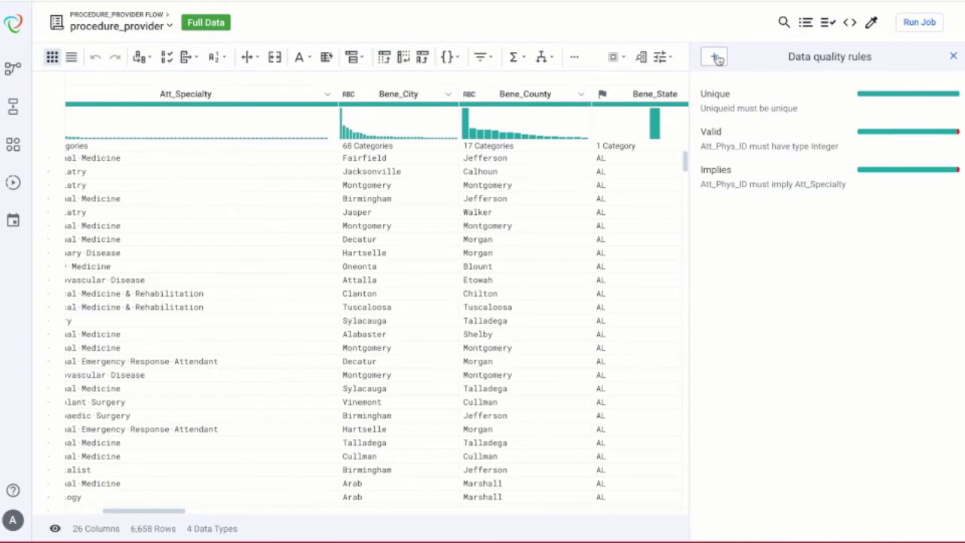
click(718, 59)
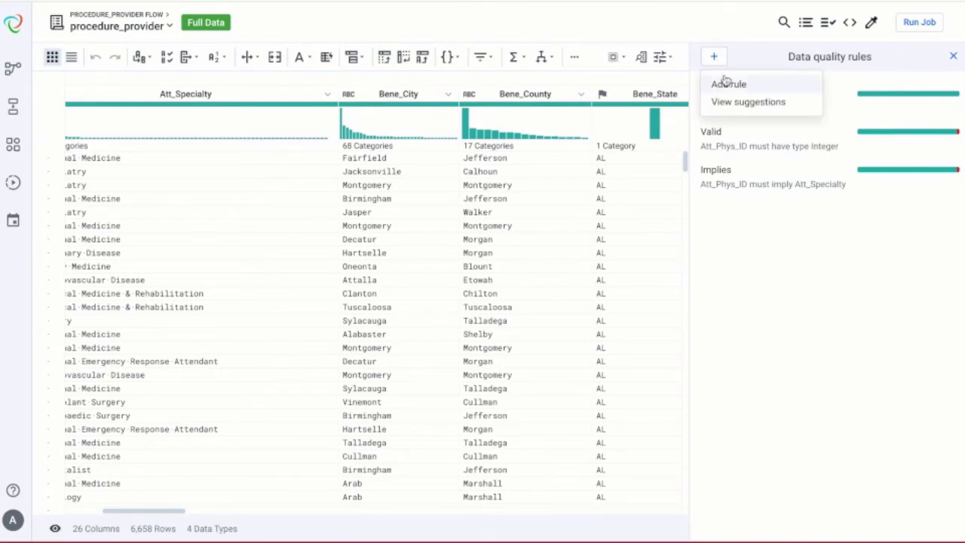
click(725, 83)
scroll(769, 181, down, 3)
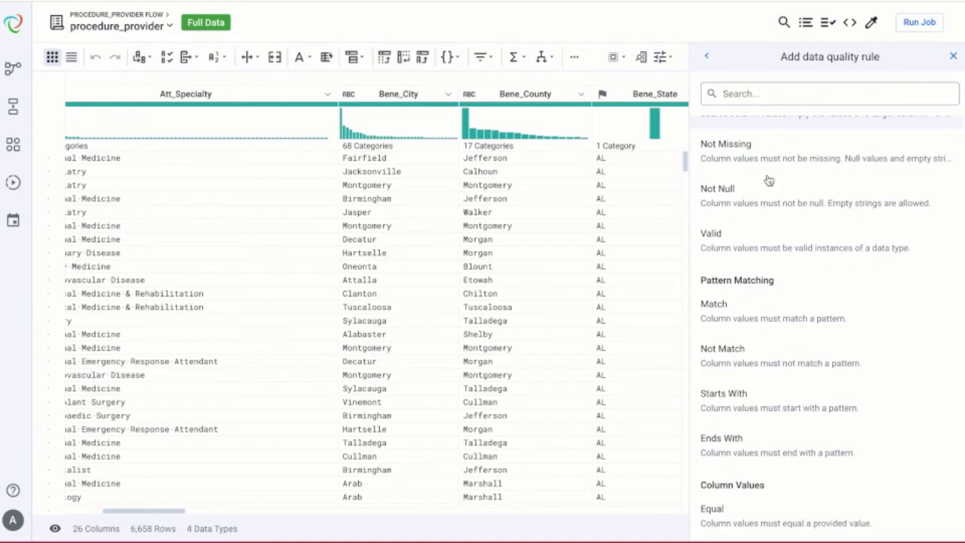
scroll(769, 180, up, 3)
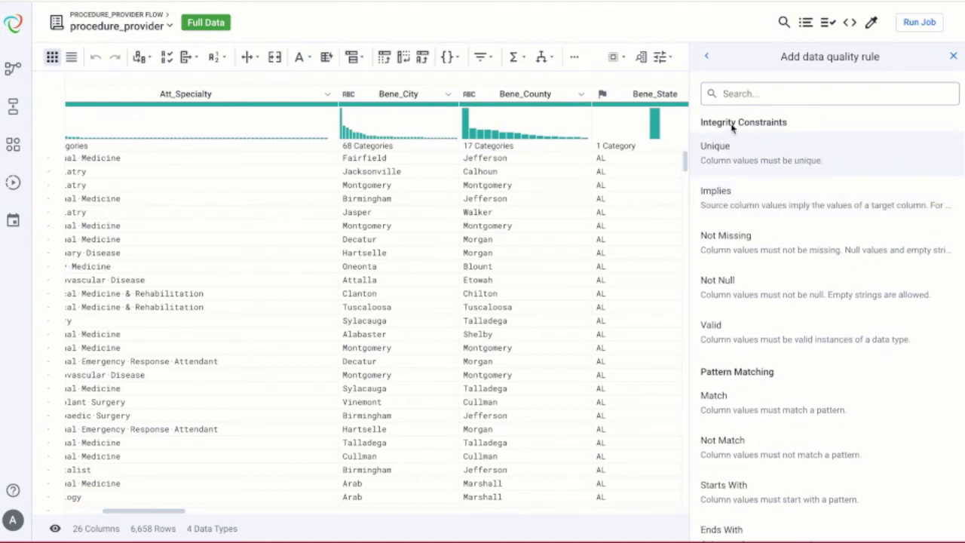
scroll(740, 294, down, 5)
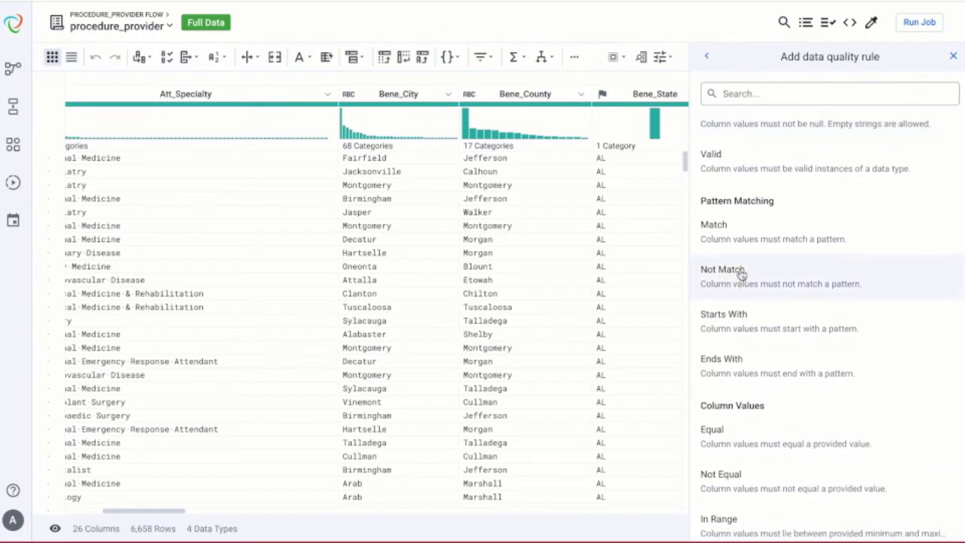
scroll(743, 240, down, 3)
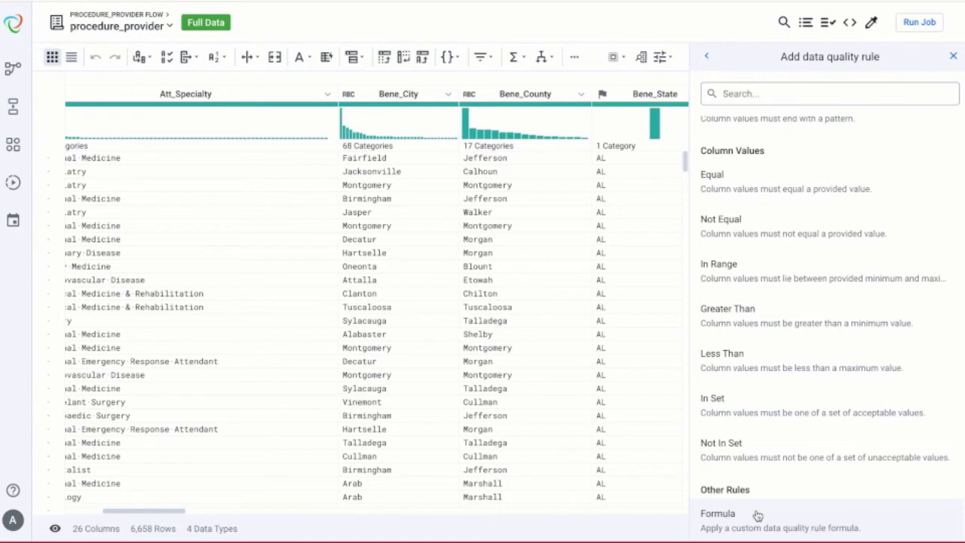
scroll(456, 270, right, 6)
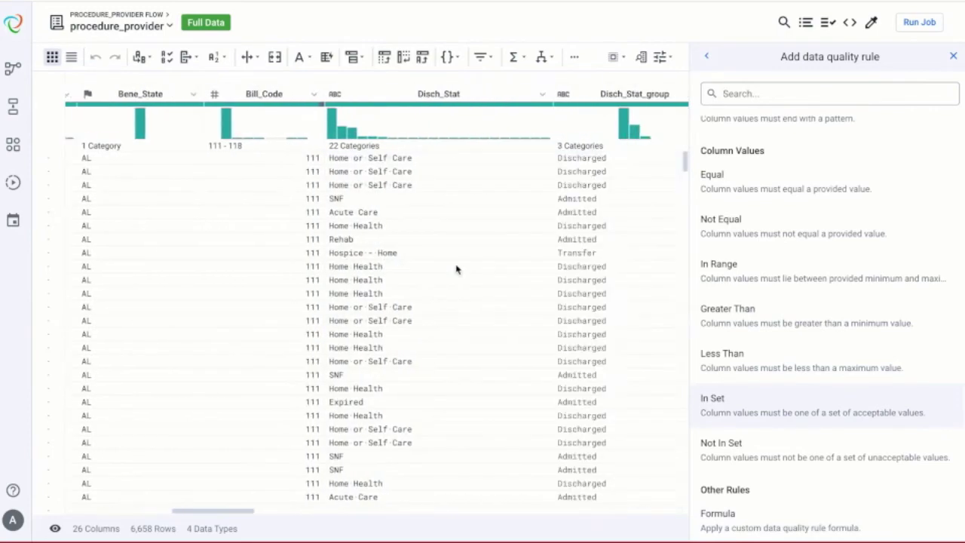
scroll(457, 270, right, 8)
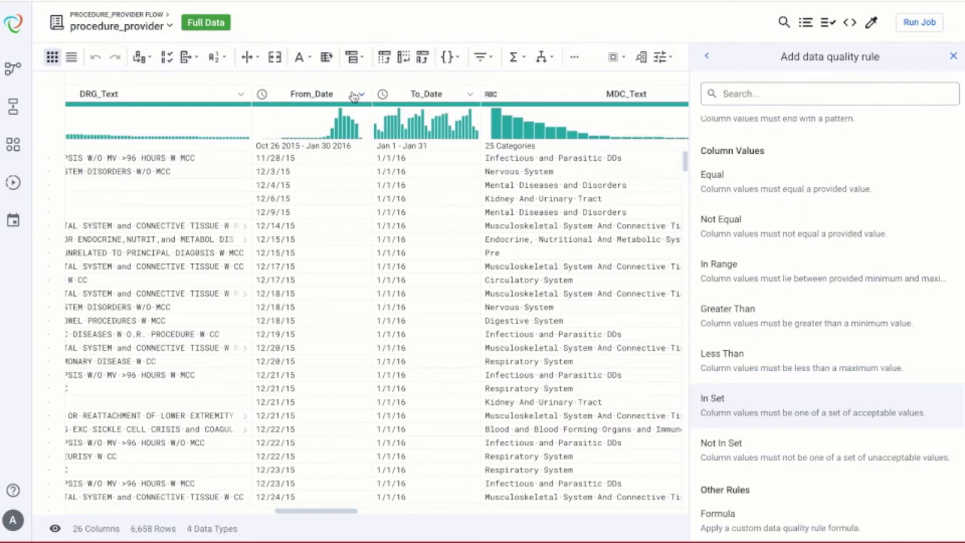
scroll(724, 173, up, 1)
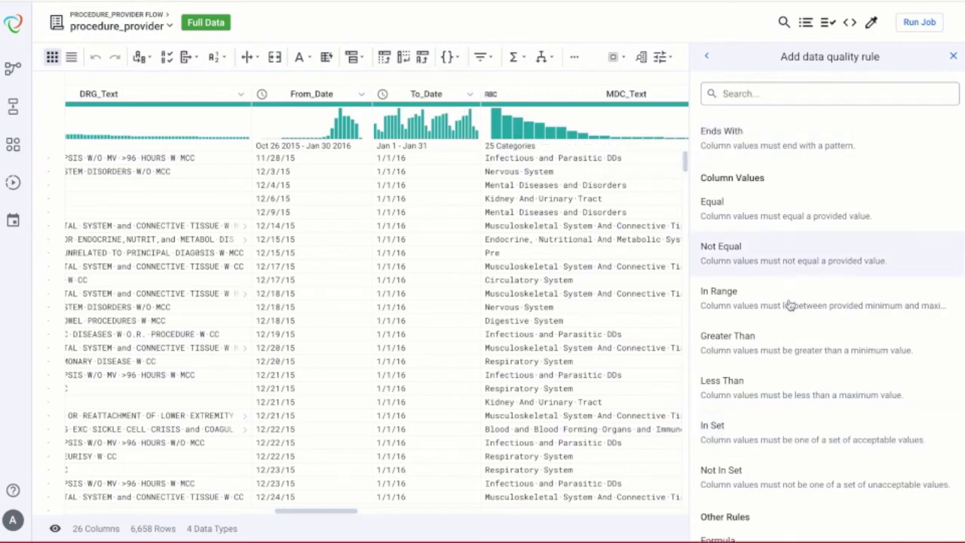
scroll(799, 377, down, 1)
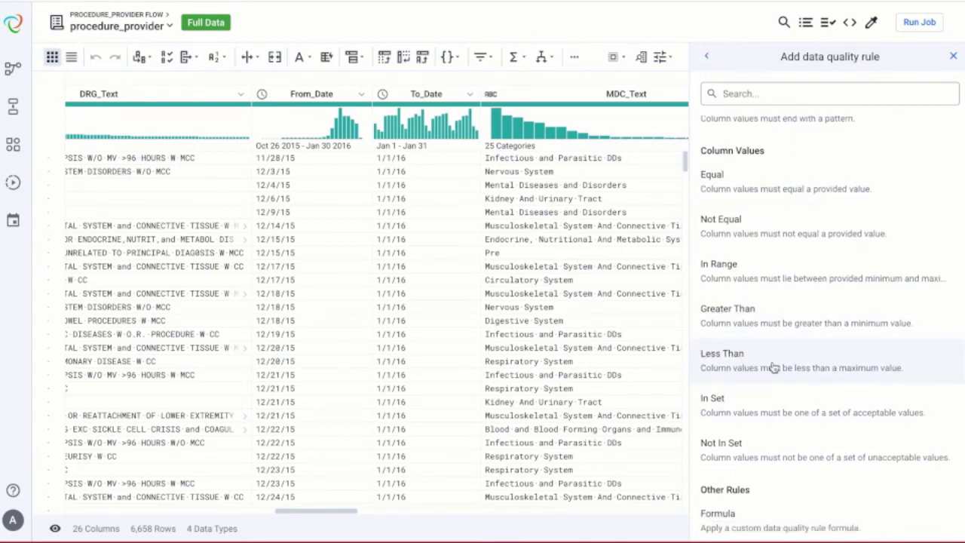
click(809, 365)
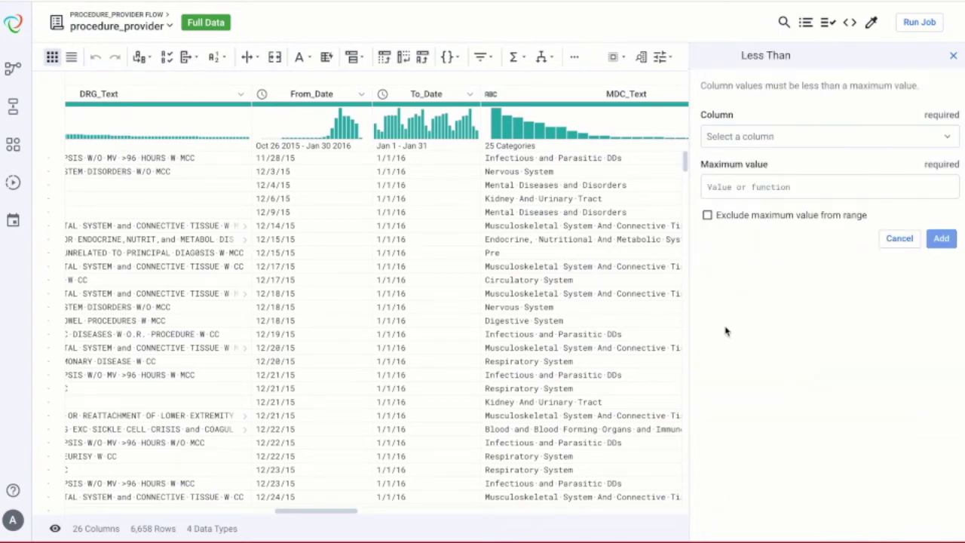
Set the Less Than rule's column to From_Date and its maximum value to To_Date, check the preview, and add the rule
click(759, 141)
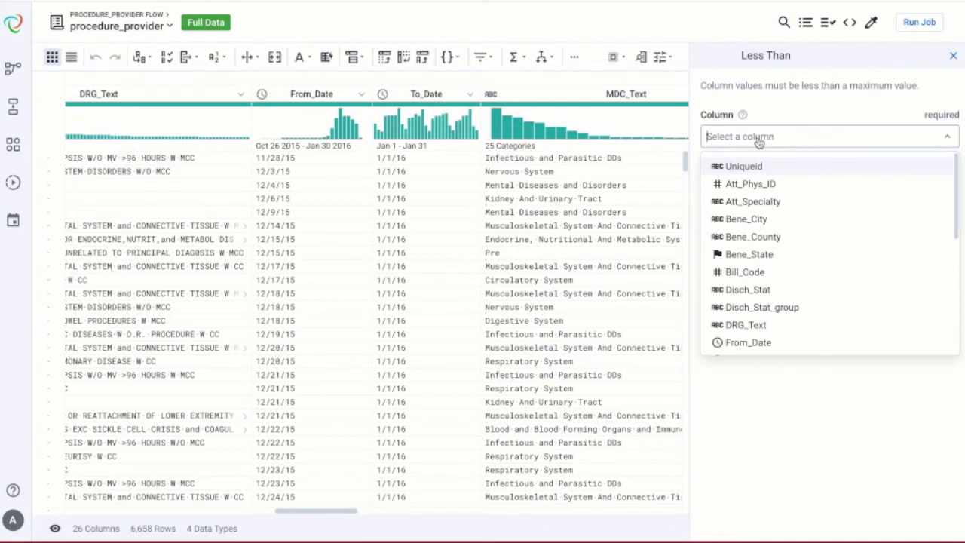
text(fro)
key(Return)
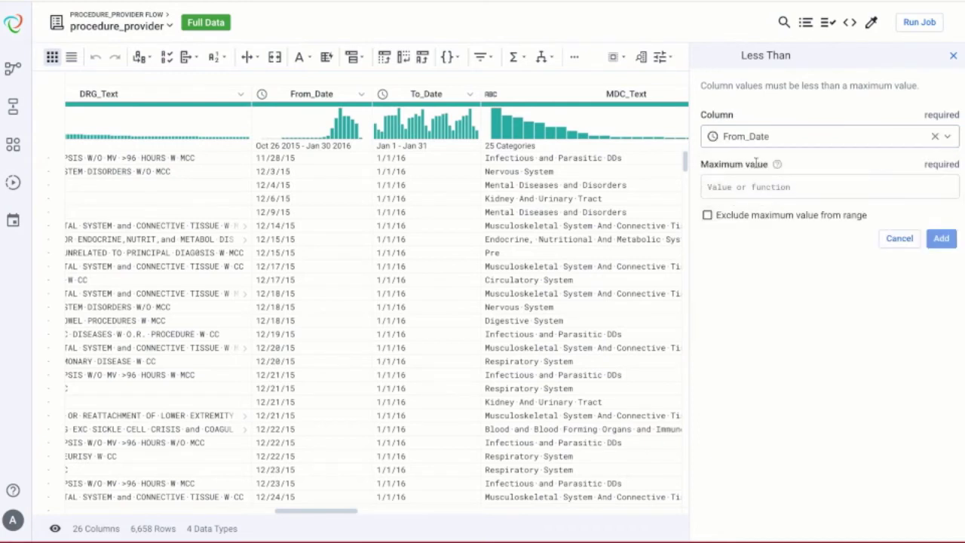
click(754, 190)
text(tr)
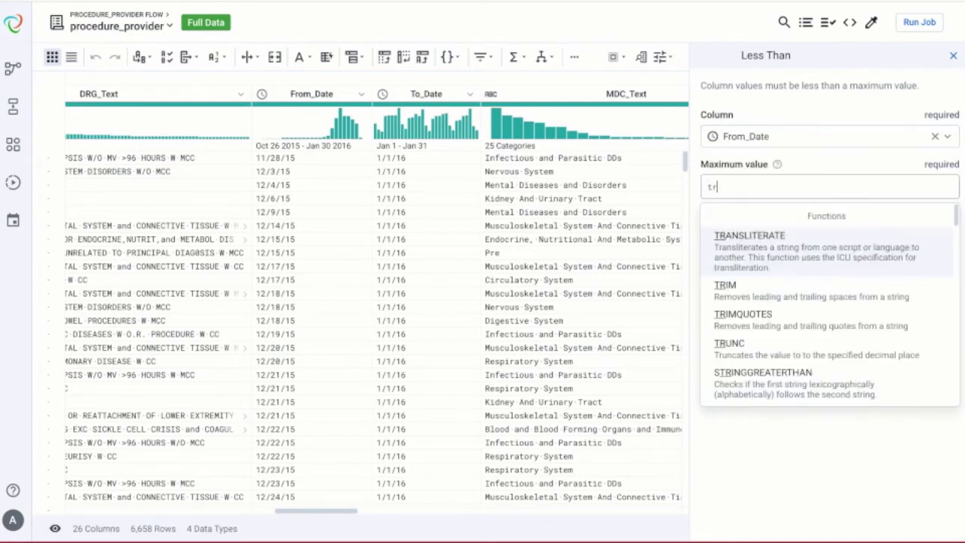
key(BackSpace)
text(o_)
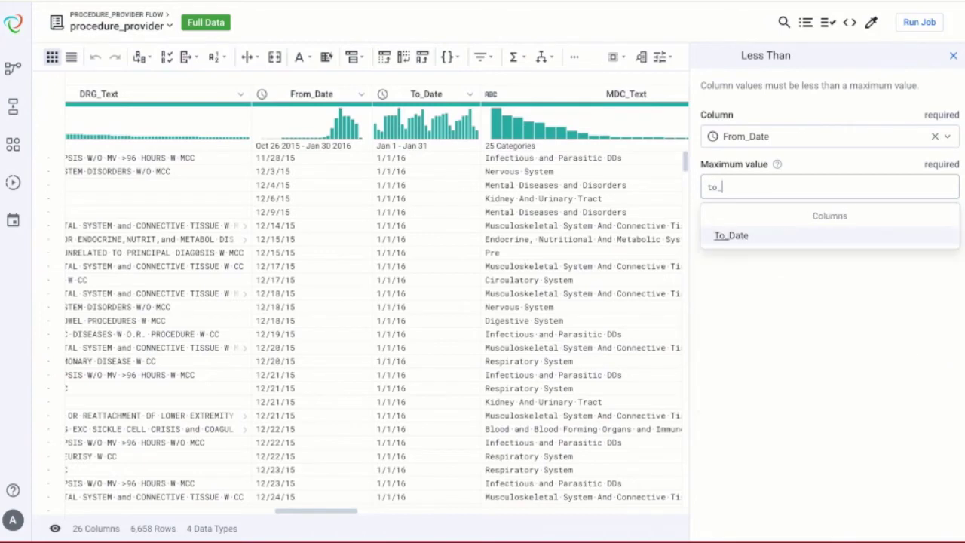
click(731, 237)
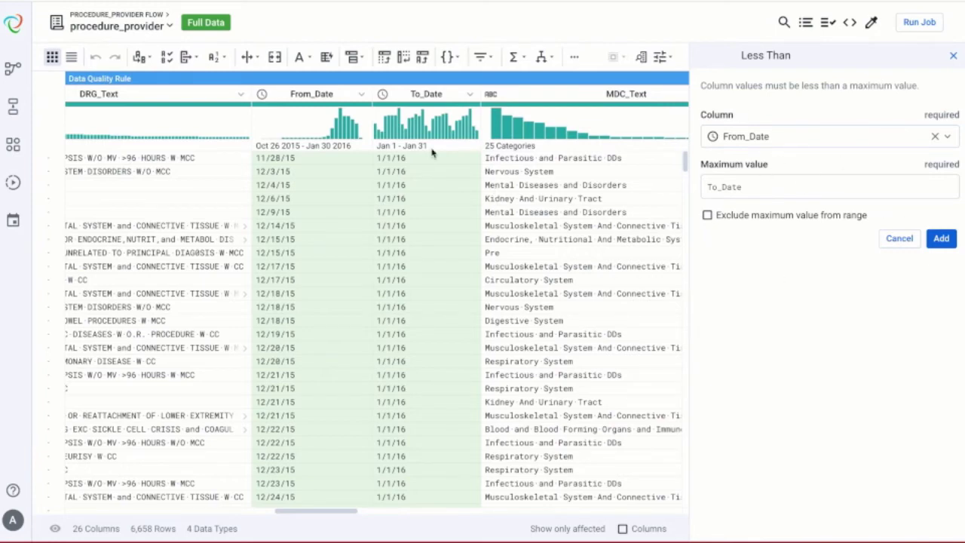
scroll(358, 234, down, 3)
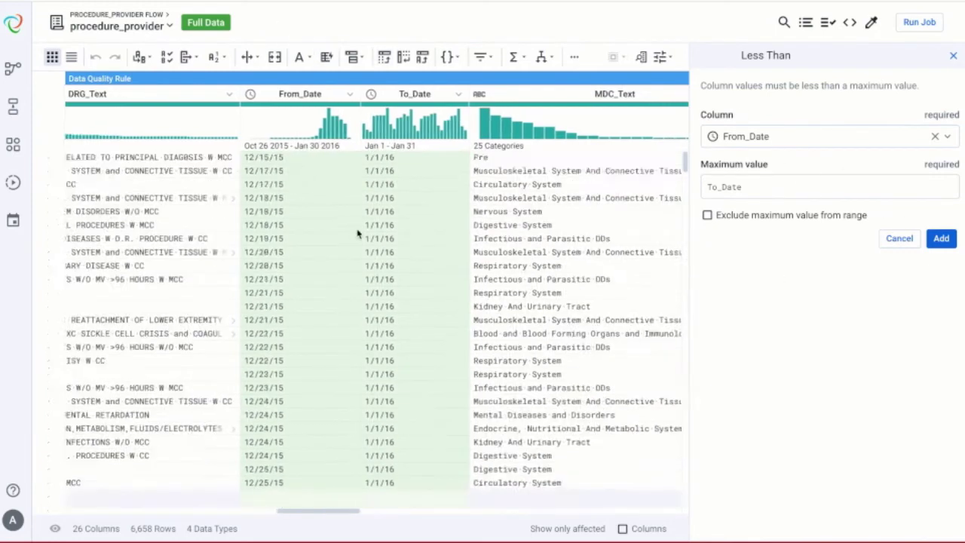
scroll(358, 233, down, 2)
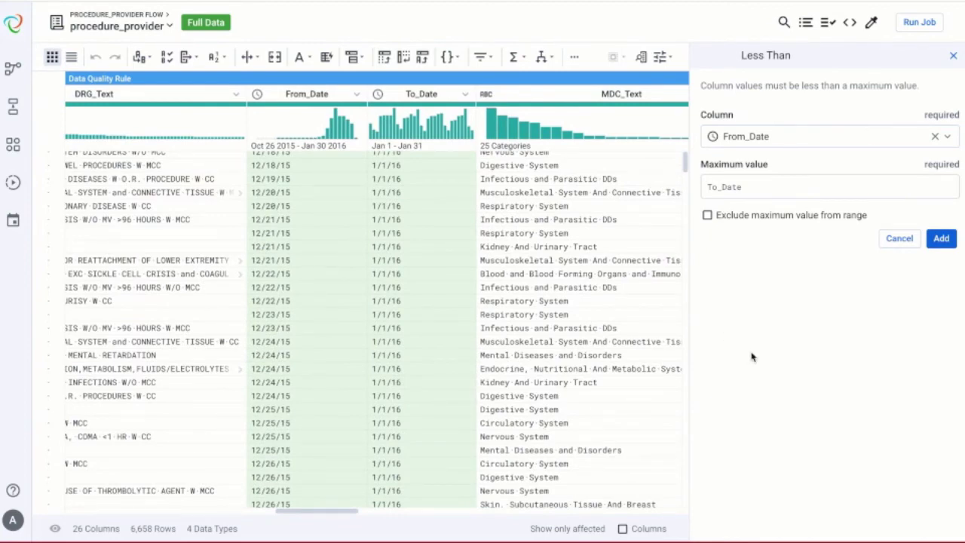
click(944, 240)
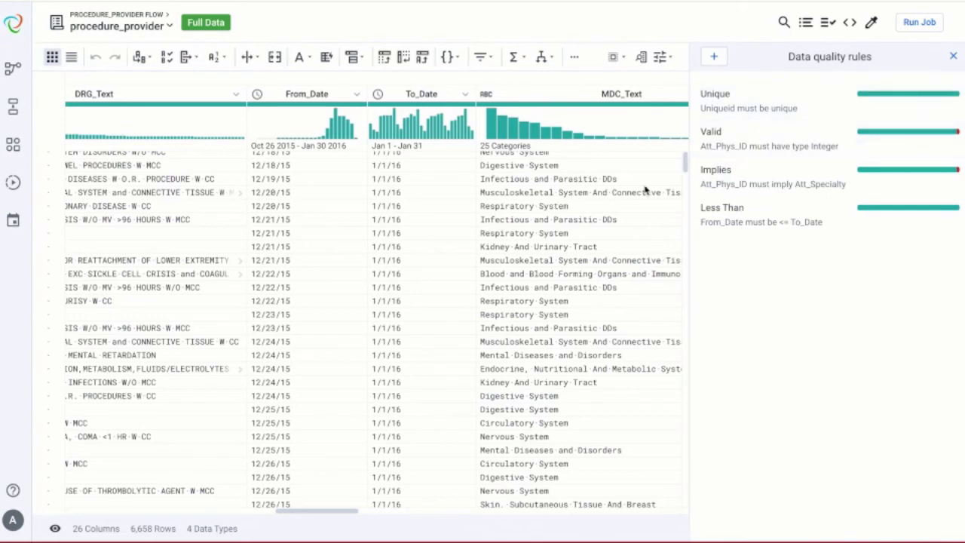
Show only the failing values of the Att_Phys_ID must imply Att_Specialty rule in the data grid
scroll(391, 286, left, 5)
scroll(391, 286, left, 5)
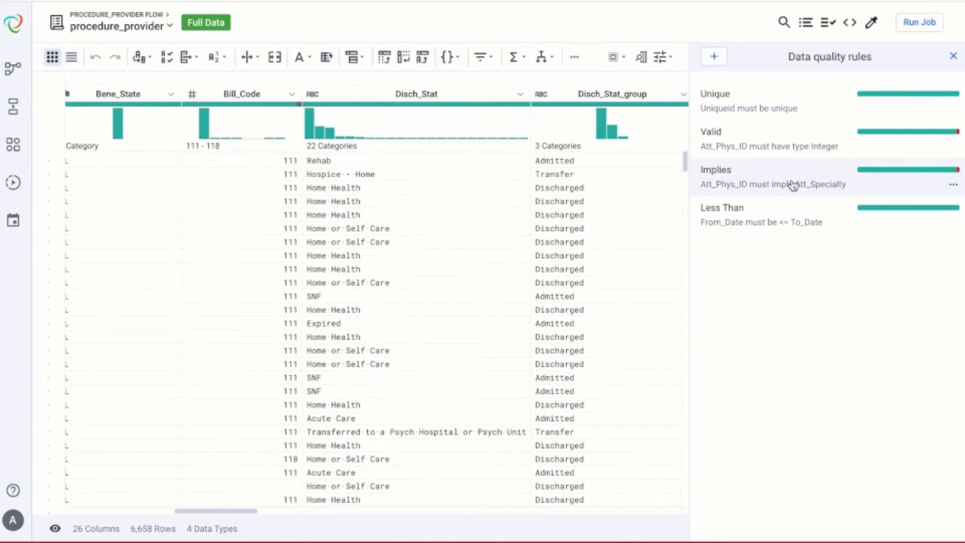
click(936, 186)
click(953, 184)
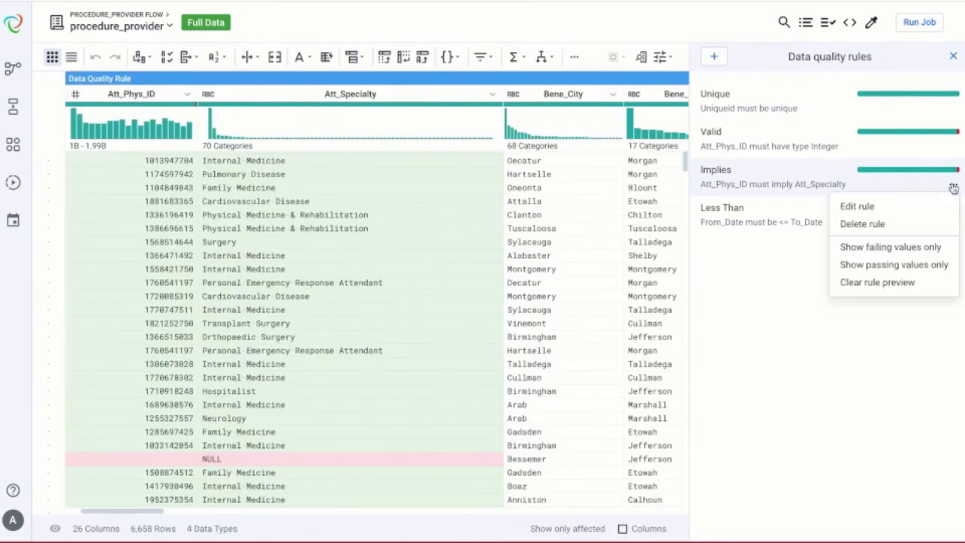
click(920, 247)
scroll(320, 268, left, 1)
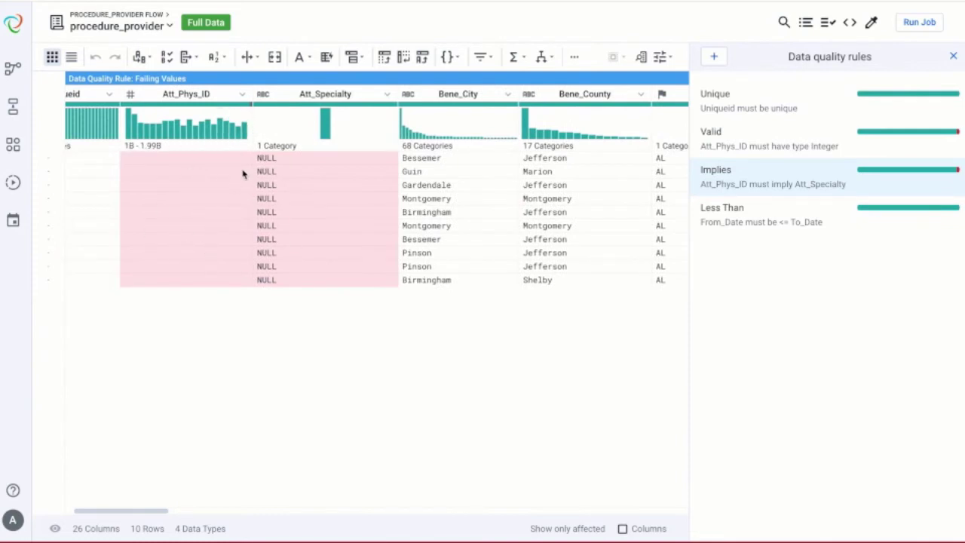
Delete the rows where Att_Phys_ID is missing by adding the suggested transformation to the recipe
click(252, 105)
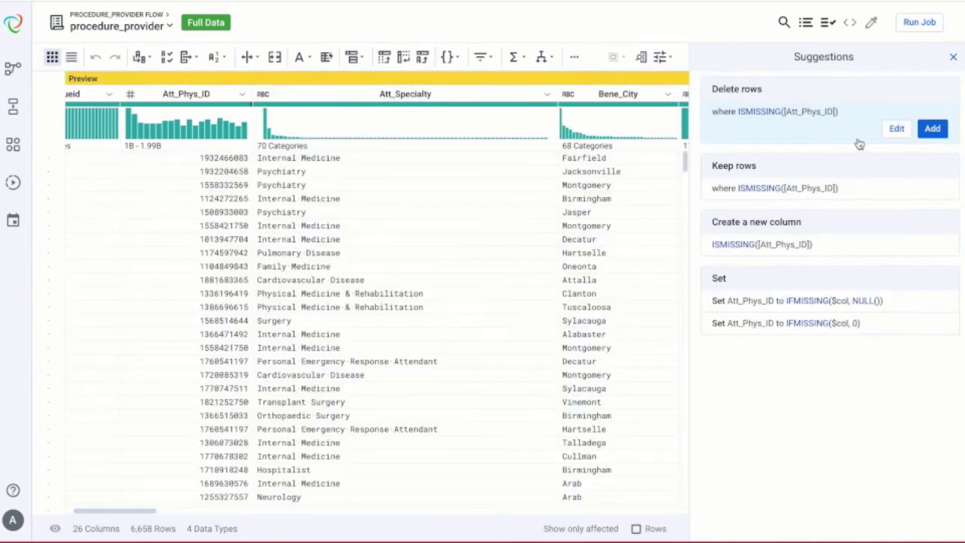
click(931, 129)
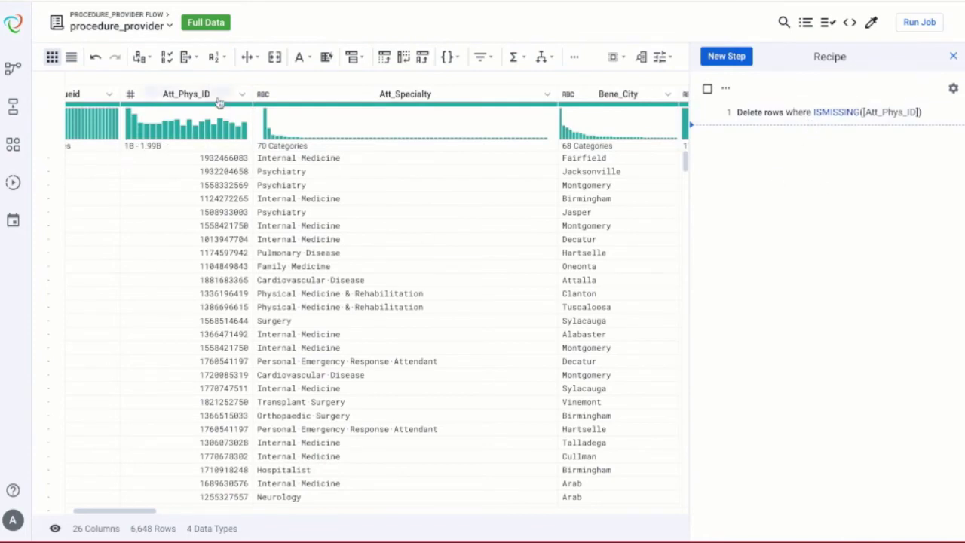
Recheck the passing rows of the Valid and Implies data quality rules and return to the recipe
click(827, 25)
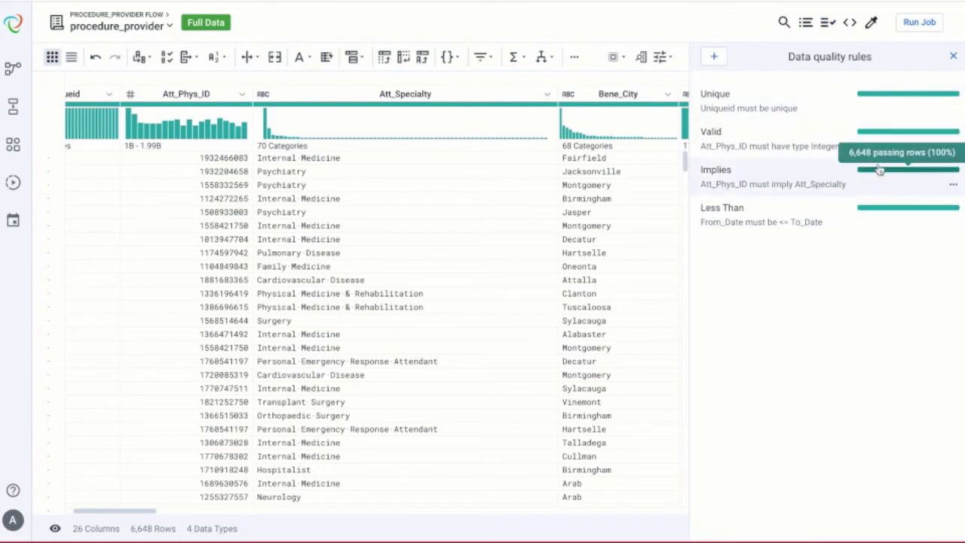
mouse_move(894, 135)
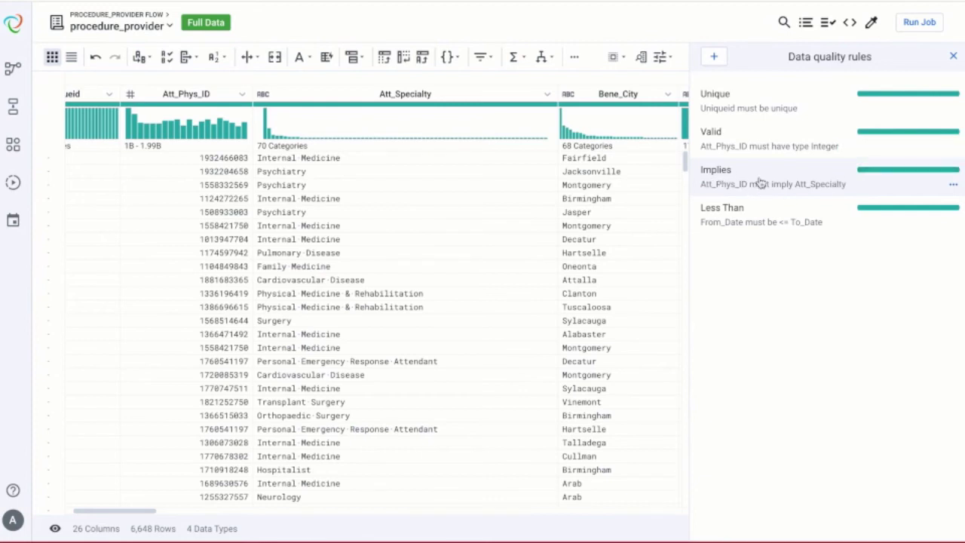
mouse_move(894, 176)
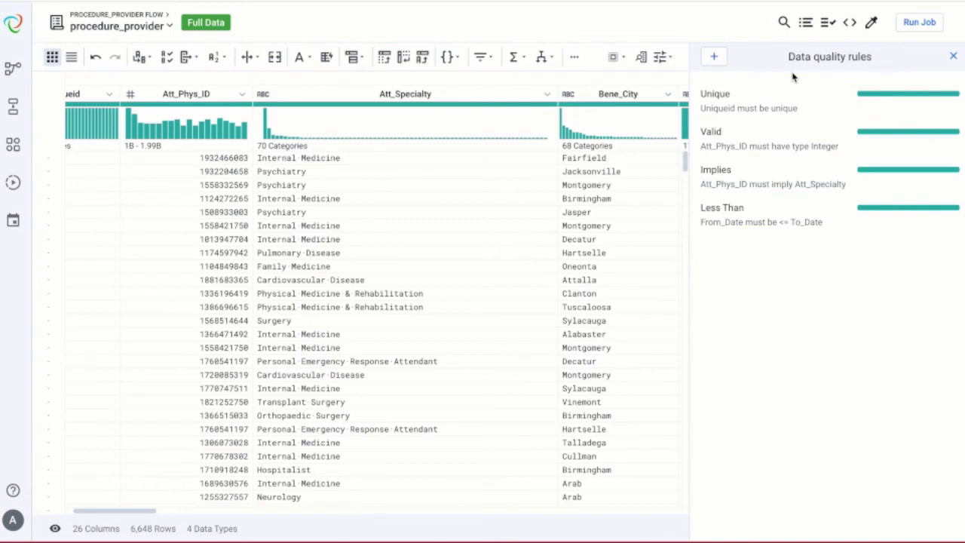
click(952, 56)
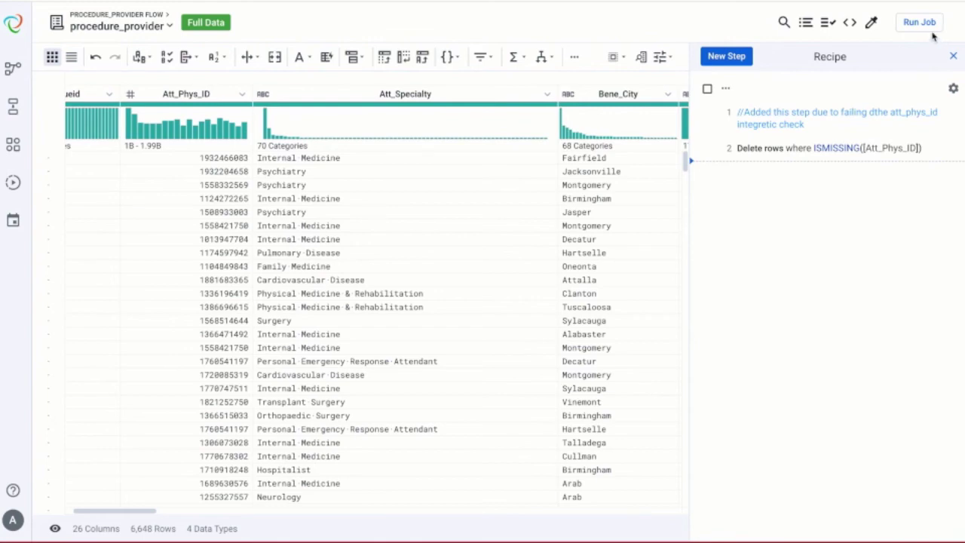
Run the job with profiled results and the Snowflake replace action for the procedure_provider table, and open the completed job's details
click(919, 22)
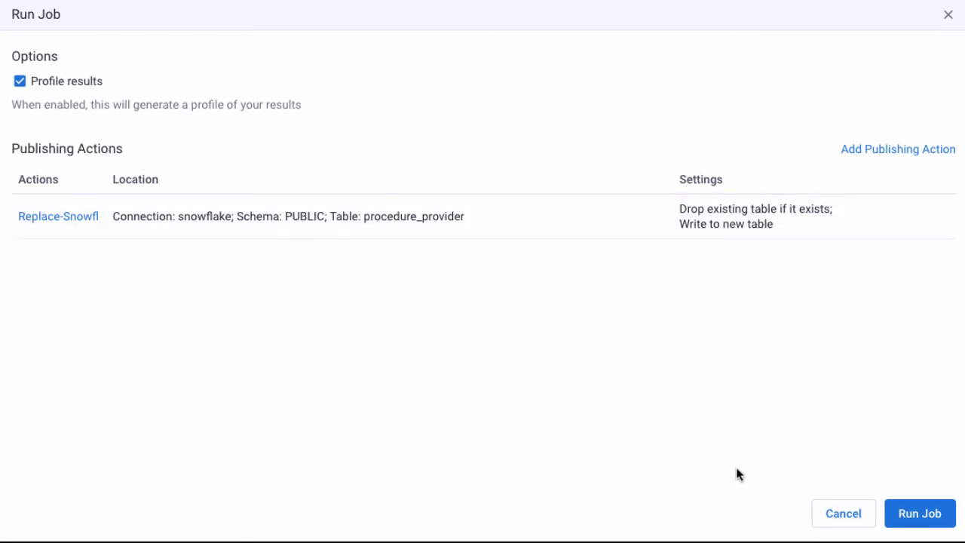
click(928, 522)
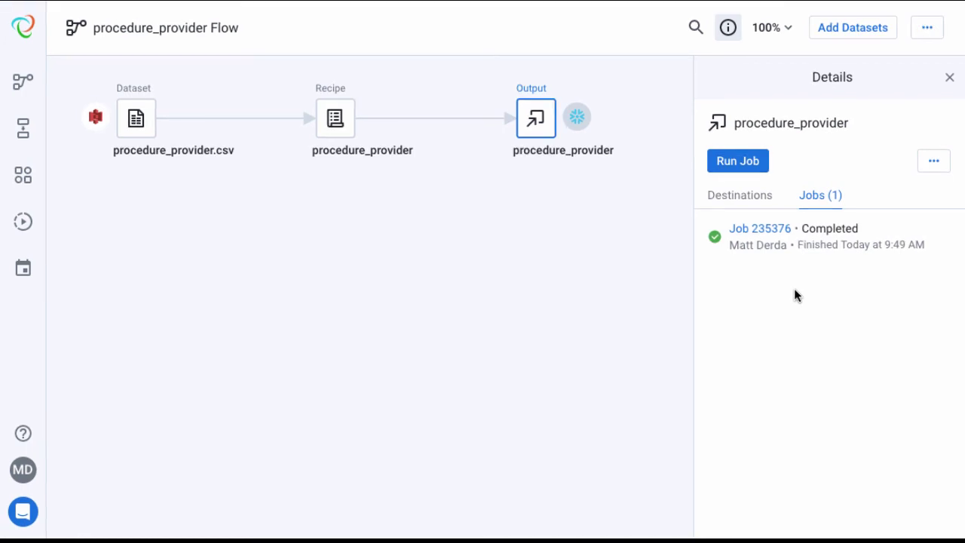
click(777, 231)
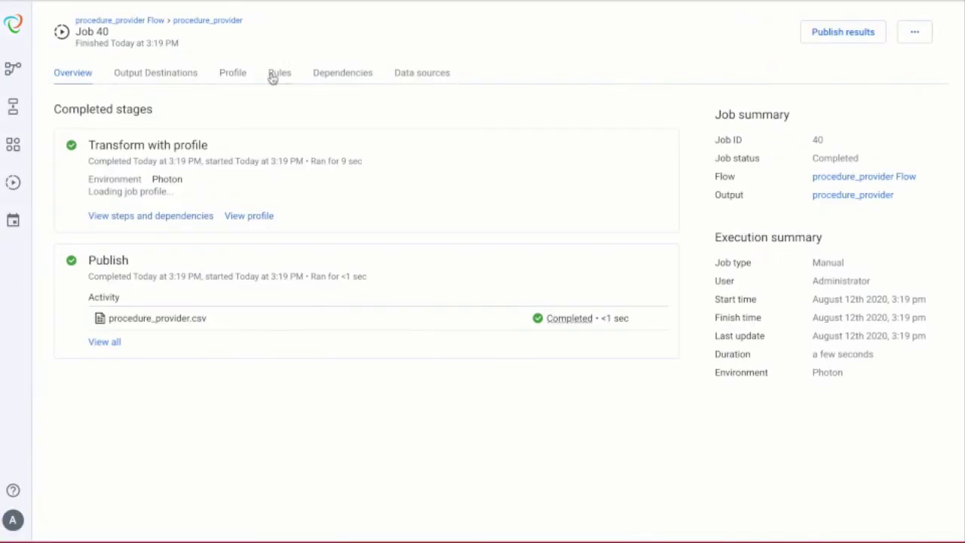
Review the job's data quality rule results and the steps of the procedure_provider recipe among its dependencies
click(275, 75)
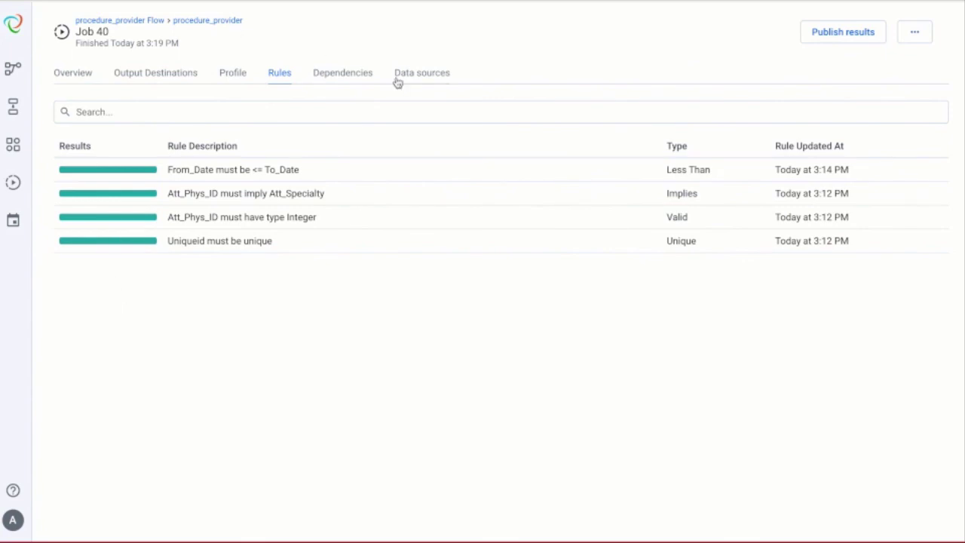
click(349, 76)
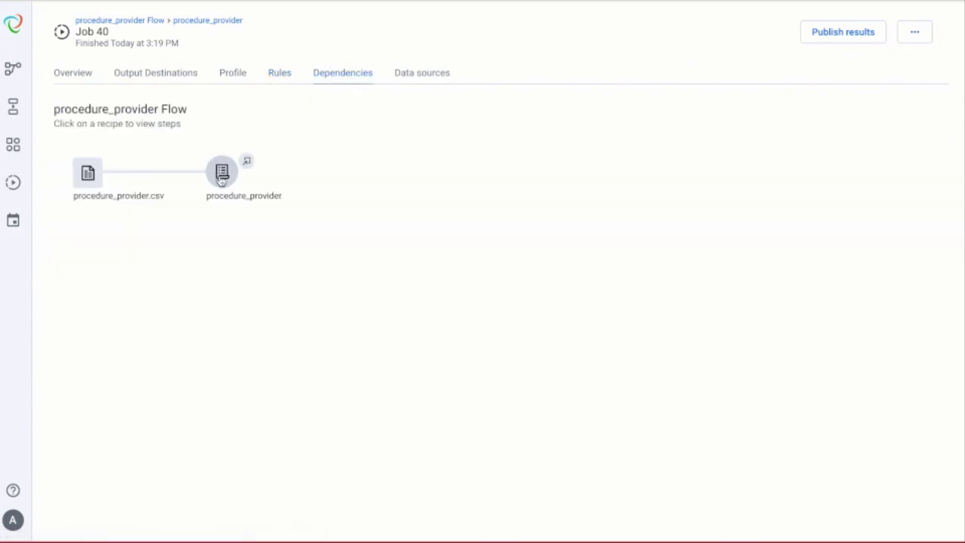
click(221, 177)
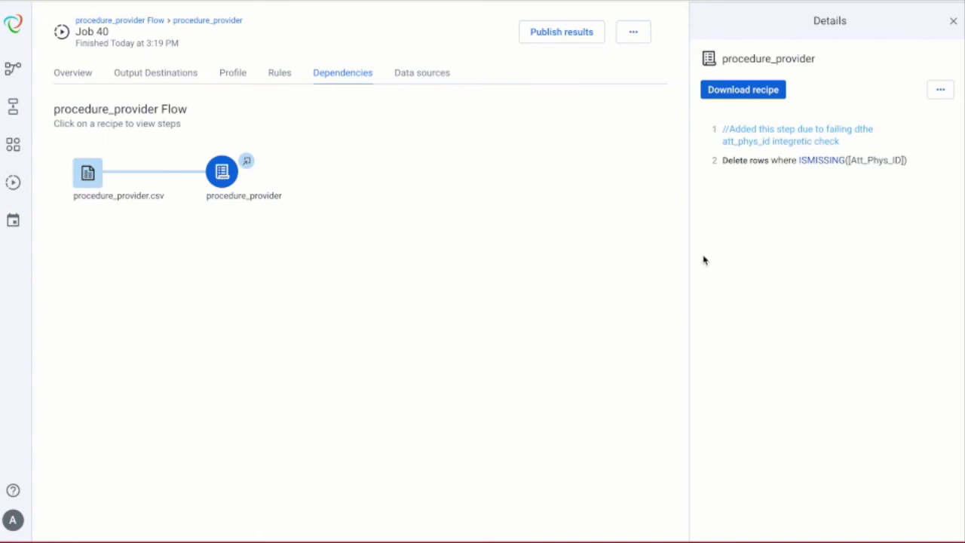
Check the job's data sources, revisit its rule results, and return to the overview of completed stages
click(411, 74)
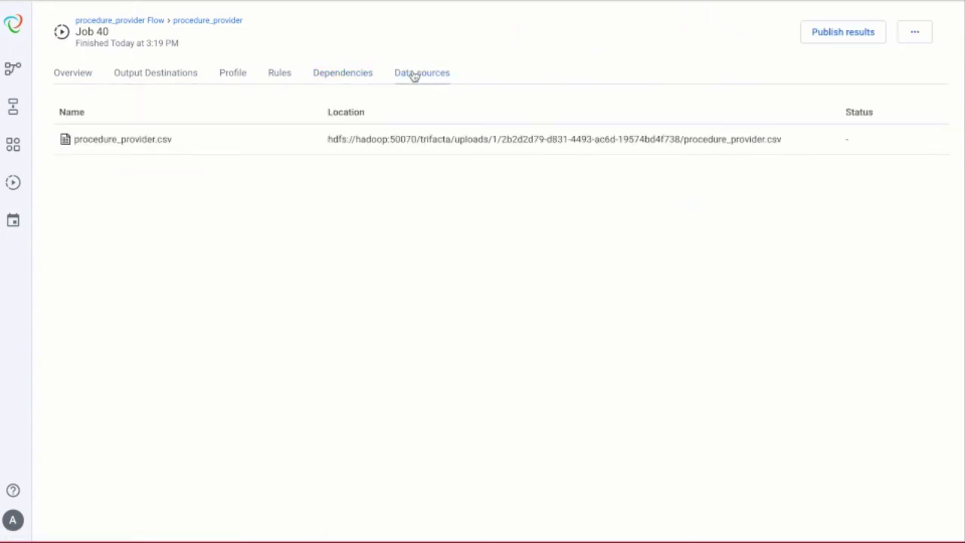
click(331, 78)
click(284, 76)
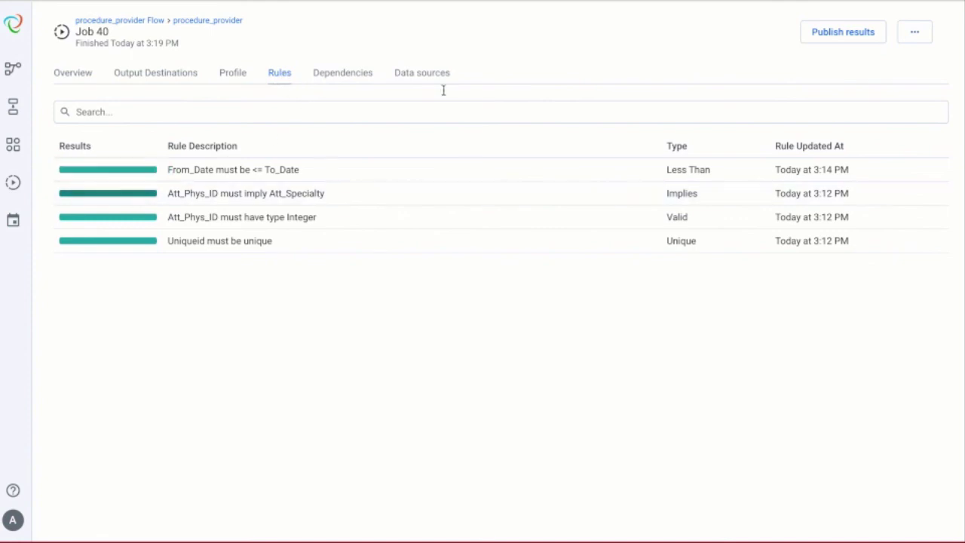
click(72, 73)
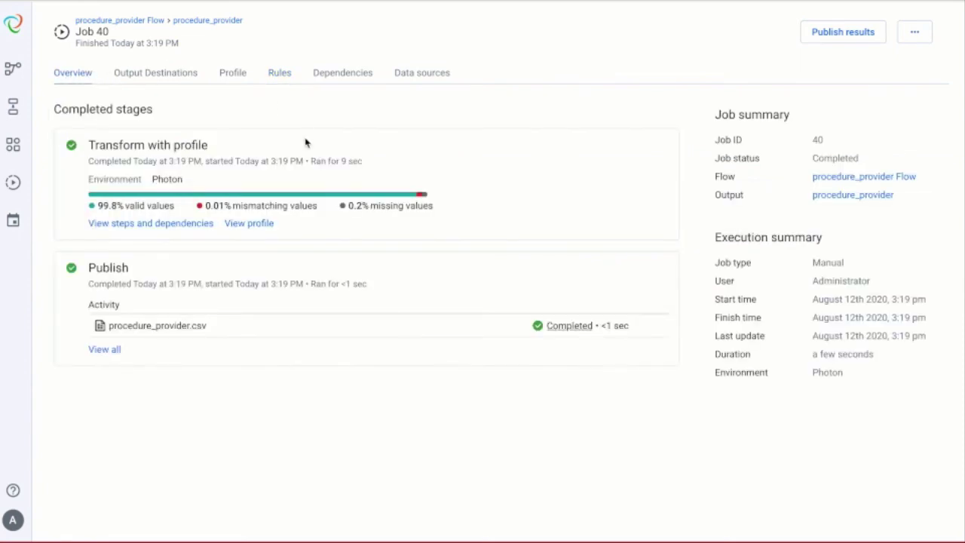